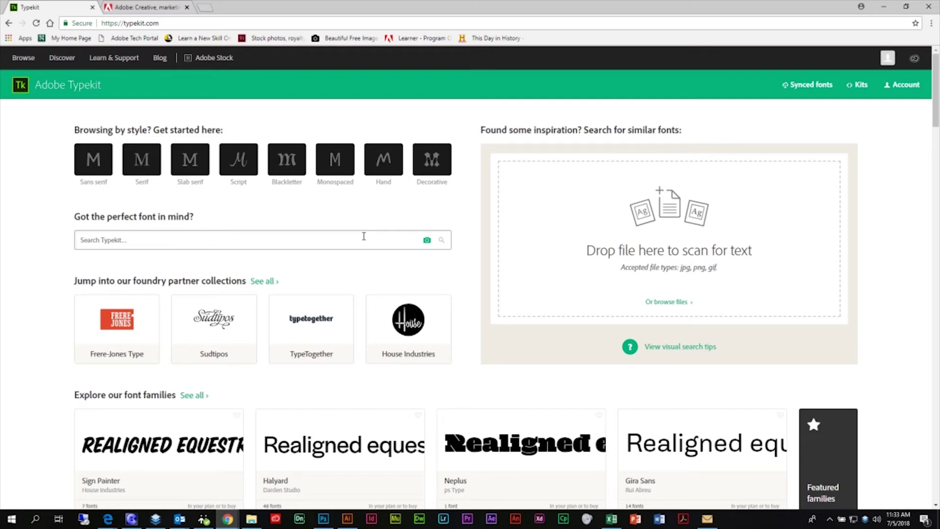
# Switch to the Adobe.com tab and follow the account's Fonts link to Typekit's Browse fonts page.
pyautogui.click(143, 6)
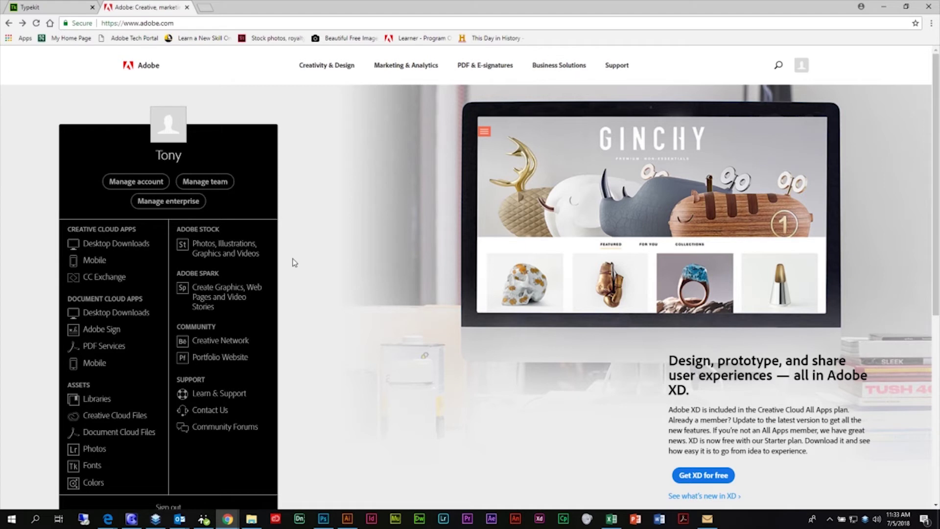
pyautogui.click(74, 469)
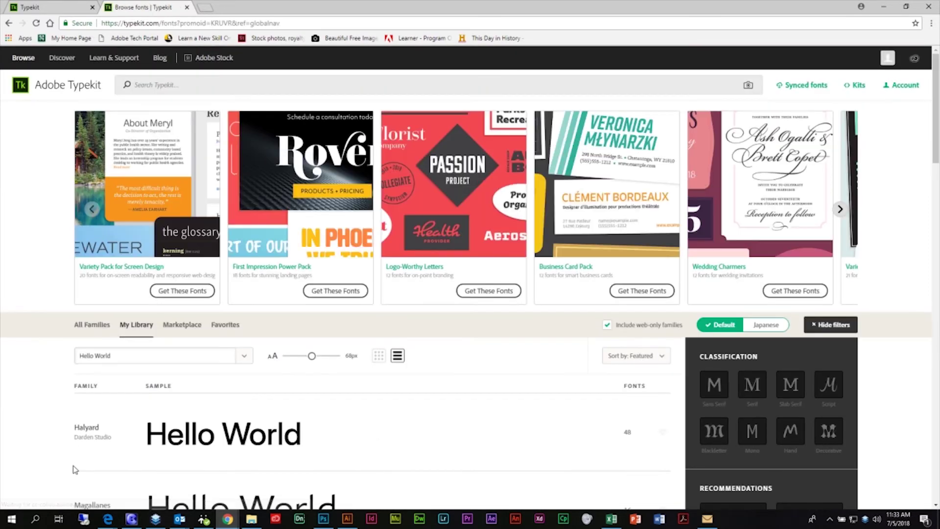
# Scroll through the My Library font families, then switch to Photoshop's Untitled-2 document.
pyautogui.scroll(-3, 597, 363)
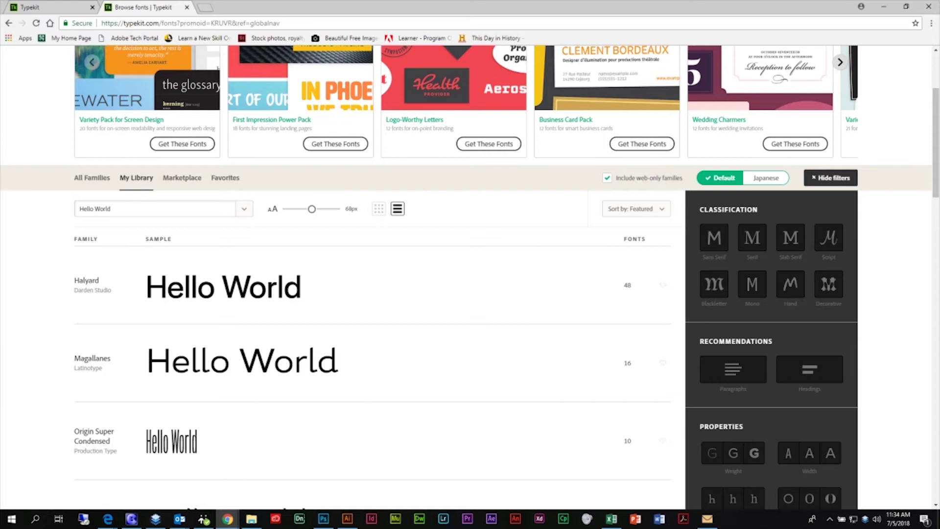
pyautogui.hotkey('alt', 'Tab')
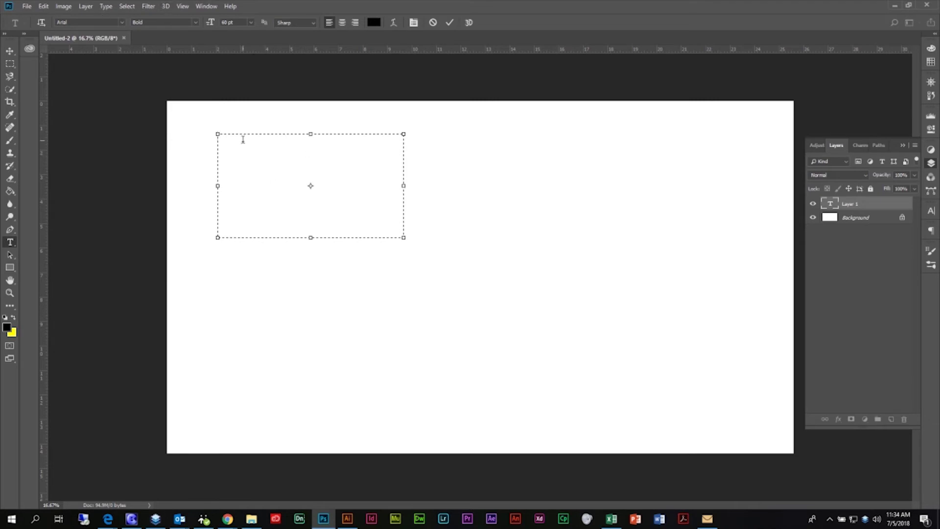
# From Photoshop's font family list, launch Add fonts from Typekit in a new browser tab.
pyautogui.click(123, 22)
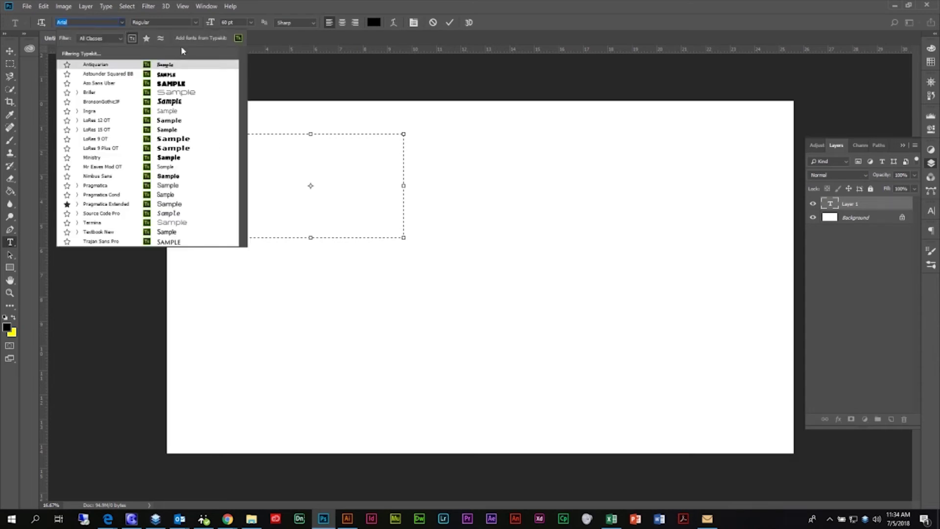
pyautogui.click(238, 38)
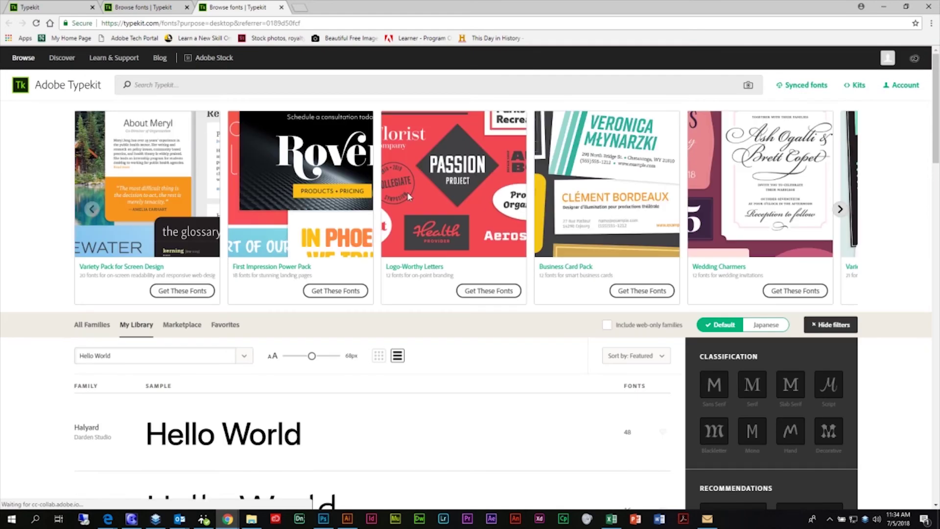
# Select the Hello World sample text, review the preset sample texts, and open the Halyard family page.
pyautogui.scroll(-2, 391, 146)
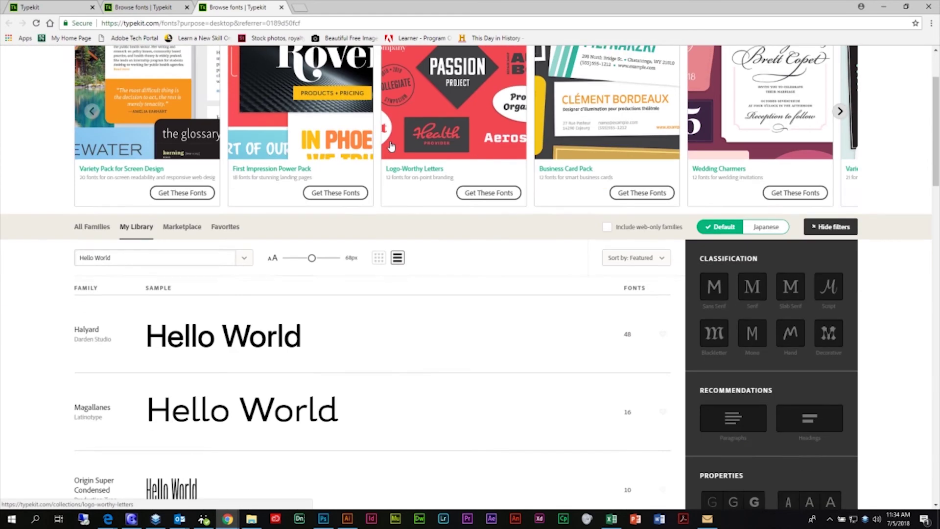
pyautogui.scroll(-3, 391, 145)
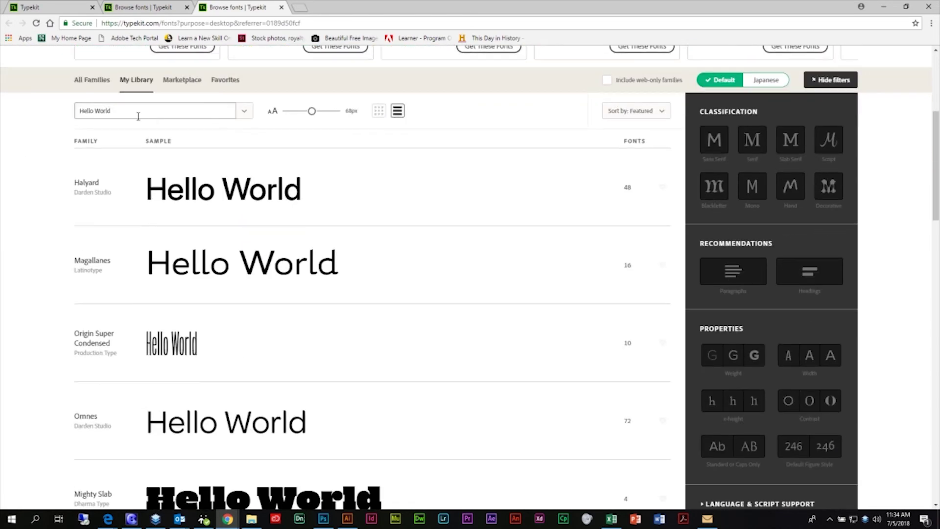
pyautogui.moveTo(149, 111); pyautogui.dragTo(1, 92)
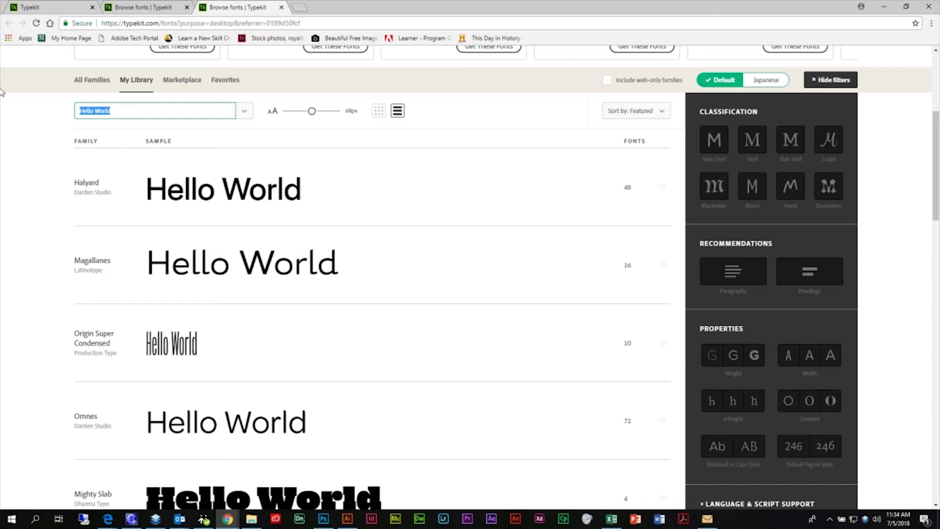
pyautogui.click(244, 111)
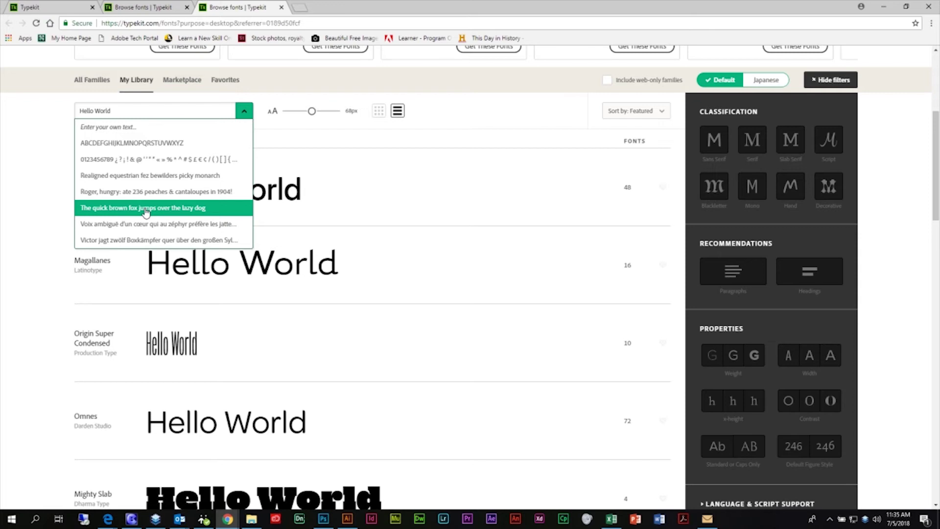
pyautogui.click(445, 178)
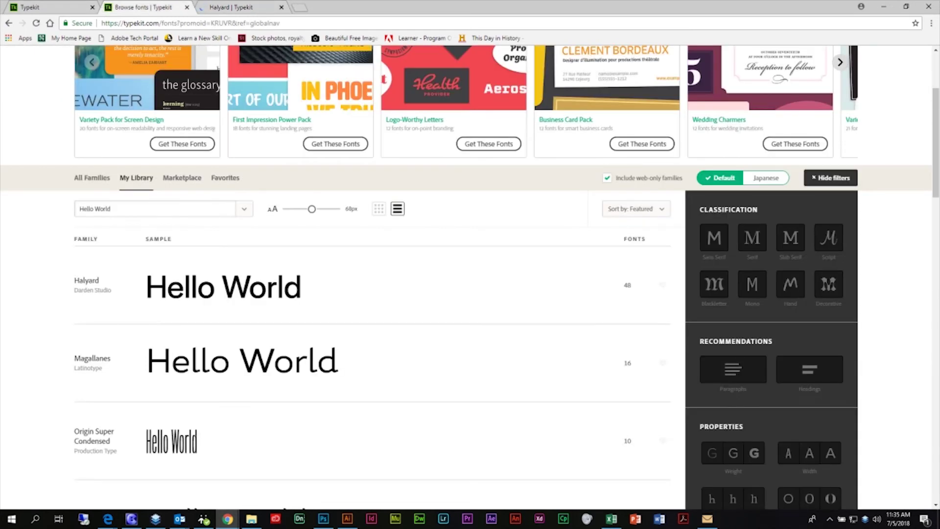
# Try the Serif classification filter on the My Library font list.
pyautogui.click(751, 236)
pyautogui.scroll(-5, 490, 278)
pyautogui.scroll(-15, 487, 278)
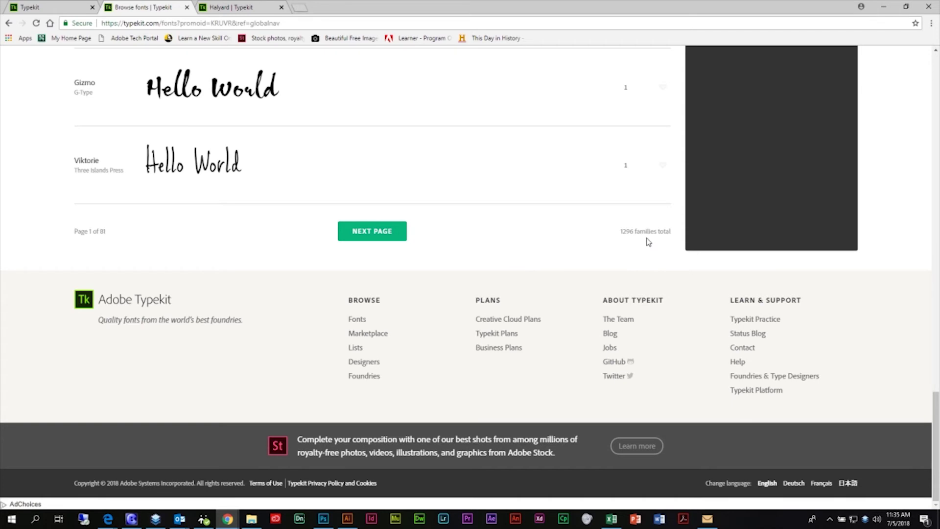
pyautogui.scroll(20, 687, 239)
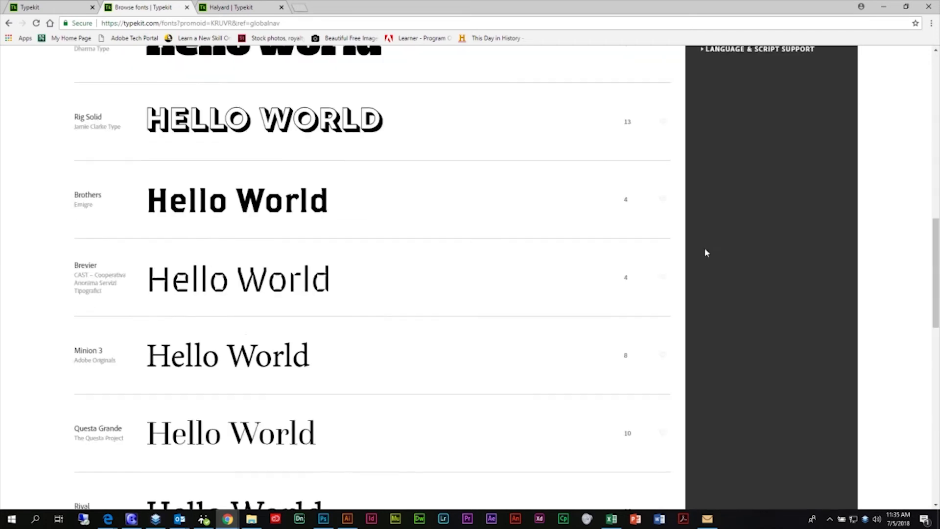
pyautogui.scroll(6, 705, 254)
pyautogui.scroll(-2, 858, 284)
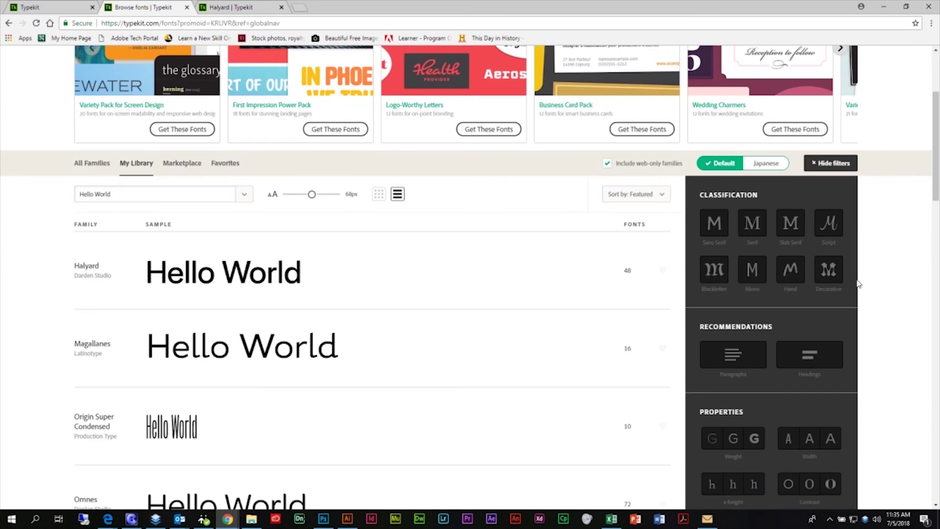
pyautogui.scroll(-1, 858, 284)
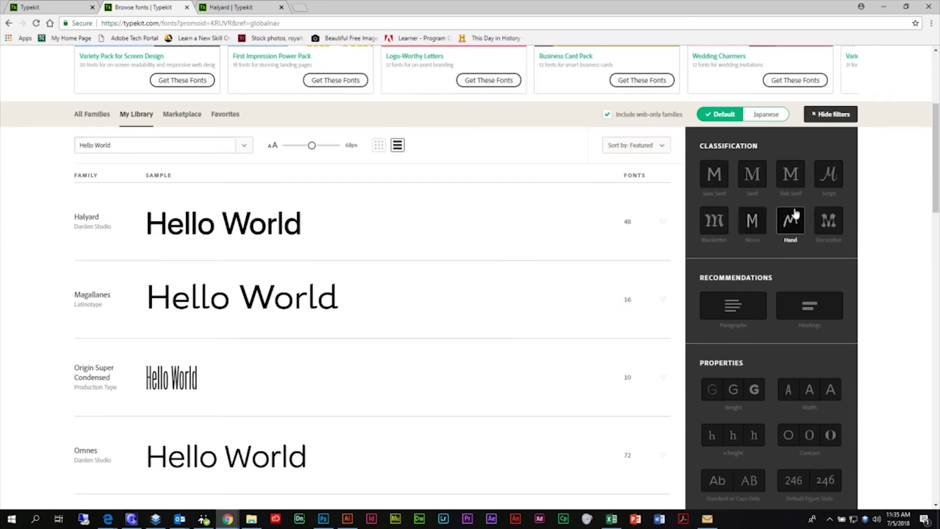
pyautogui.click(752, 174)
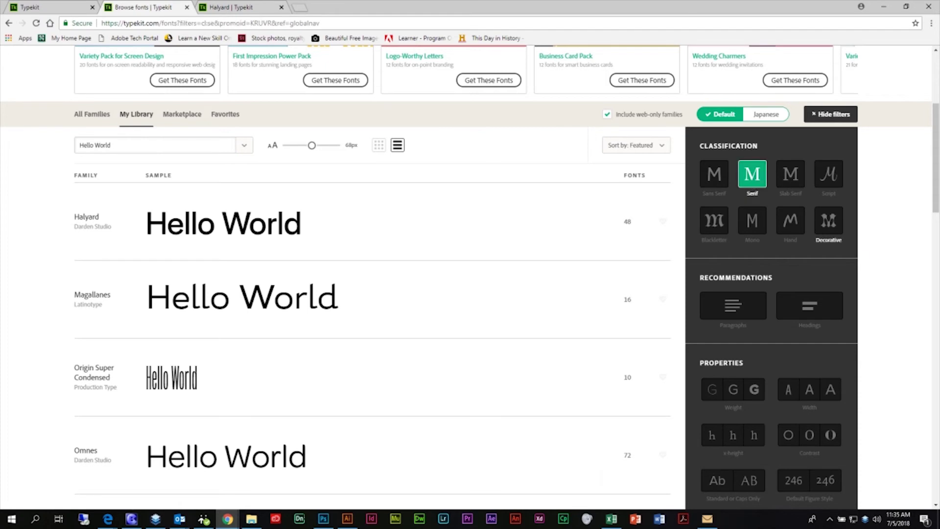
pyautogui.scroll(-2, 889, 253)
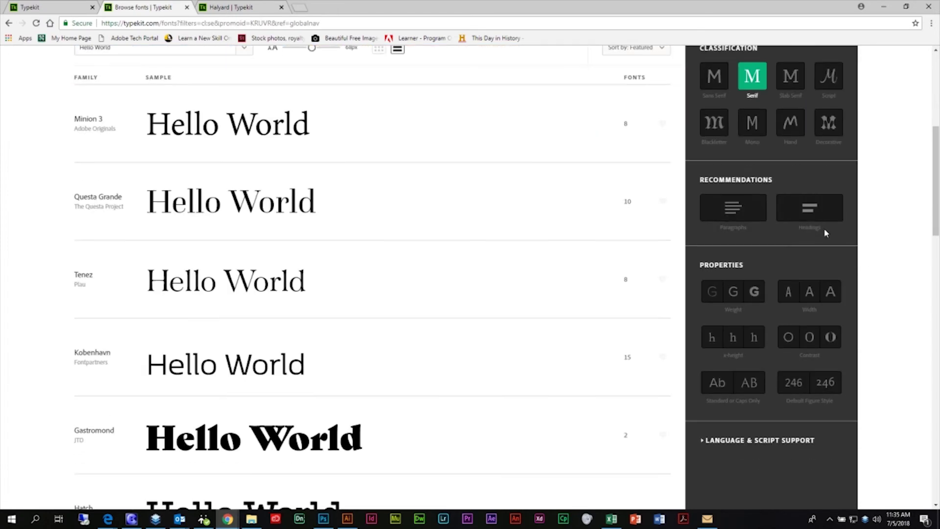
# Filter to Headings recommendations and heavy weight, with the Serif restriction removed.
pyautogui.click(803, 215)
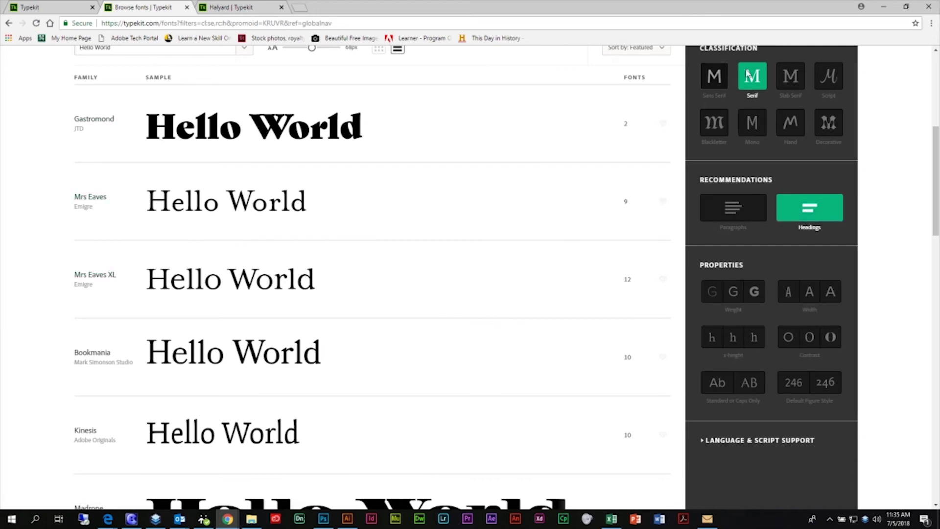
pyautogui.click(760, 84)
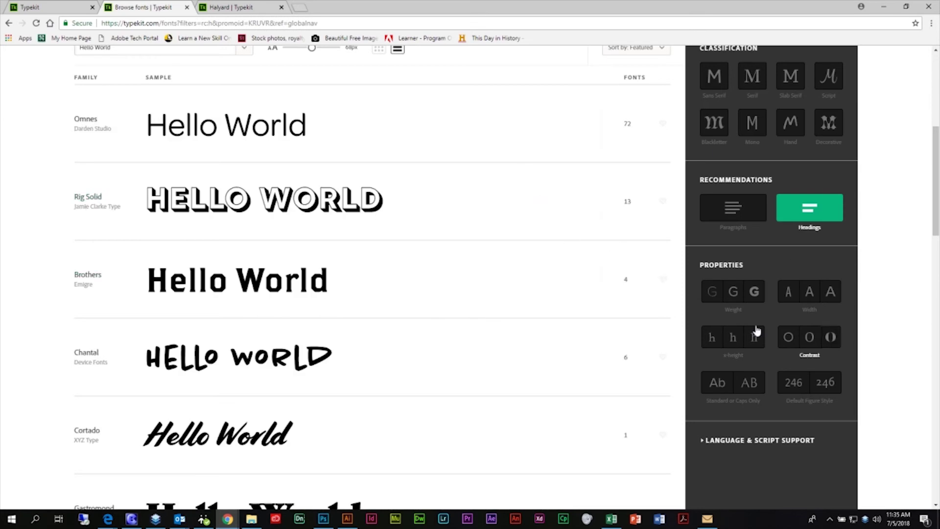
pyautogui.click(733, 293)
pyautogui.scroll(-3, 509, 261)
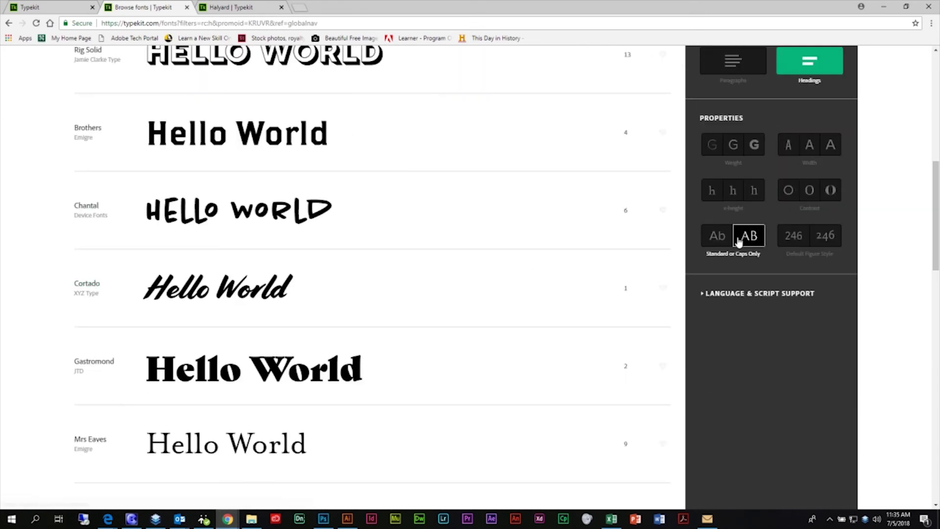
pyautogui.click(753, 144)
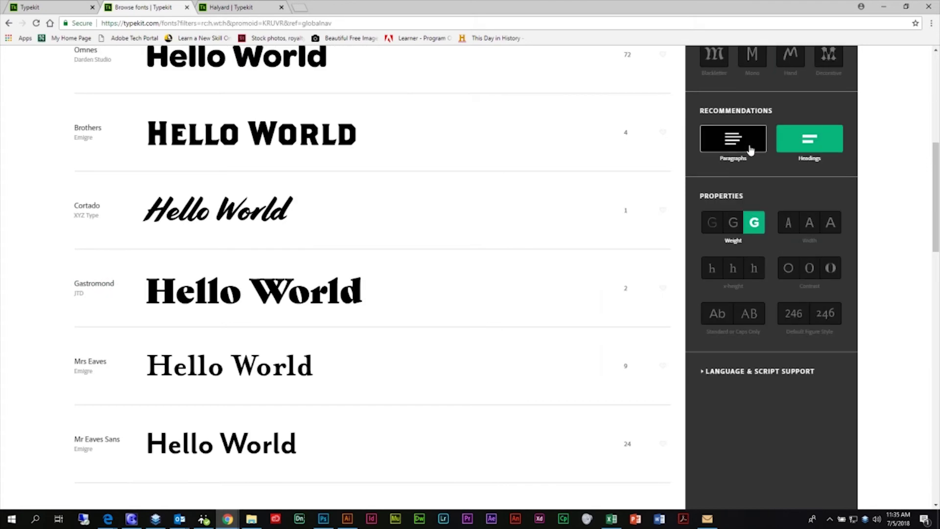
pyautogui.scroll(5, 470, 253)
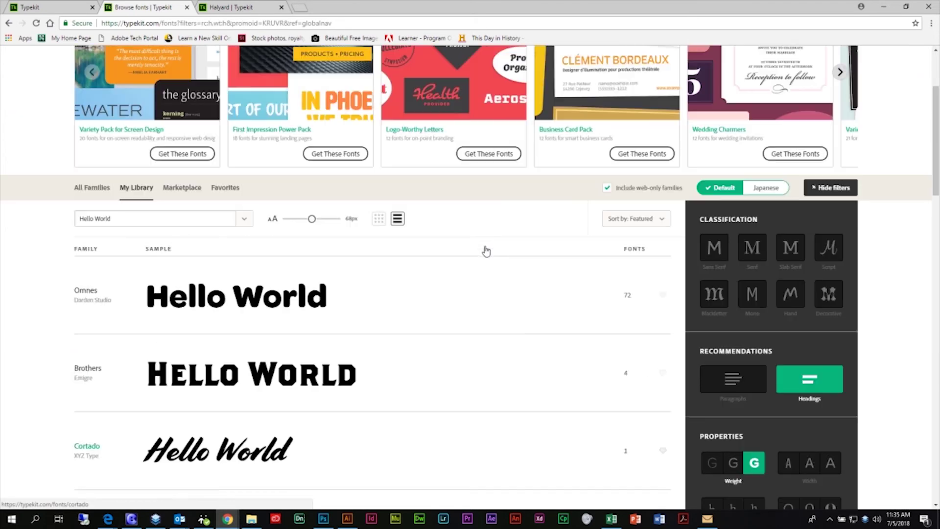
pyautogui.scroll(-2, 487, 249)
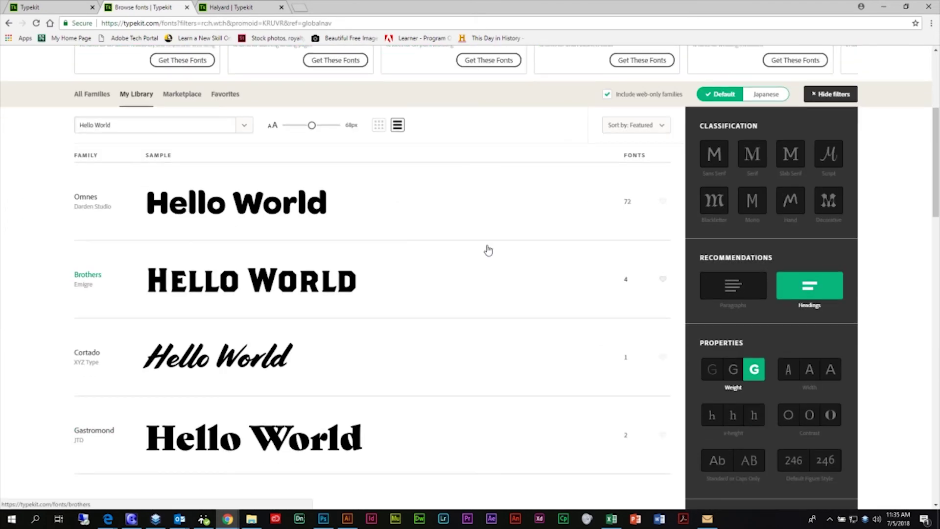
# Open the Omnes family page and scroll through its weights before moving to Nimbus Sans.
pyautogui.click(92, 200)
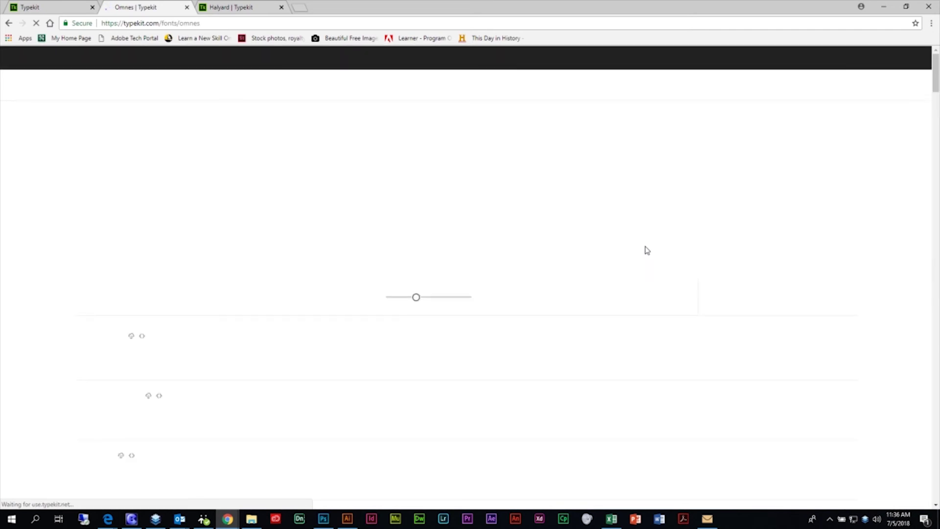
pyautogui.scroll(-7, 607, 270)
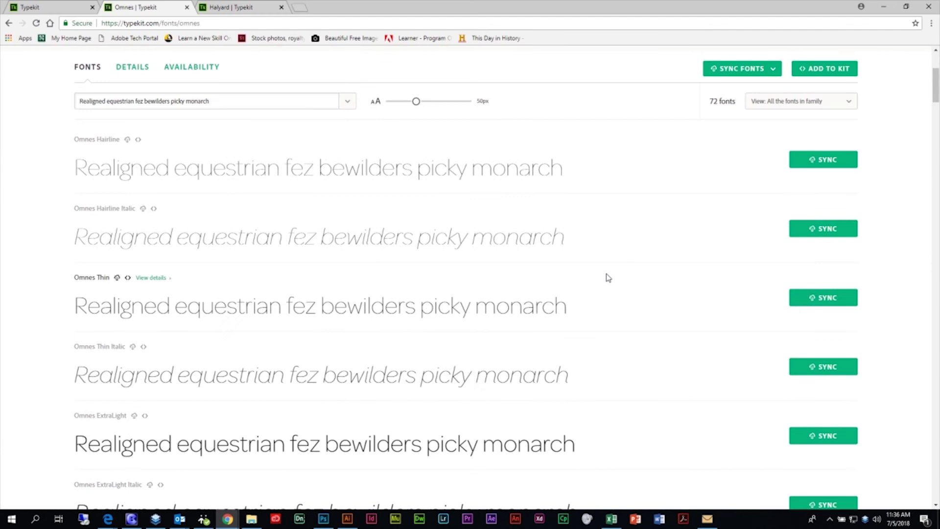
pyautogui.scroll(-20, 607, 277)
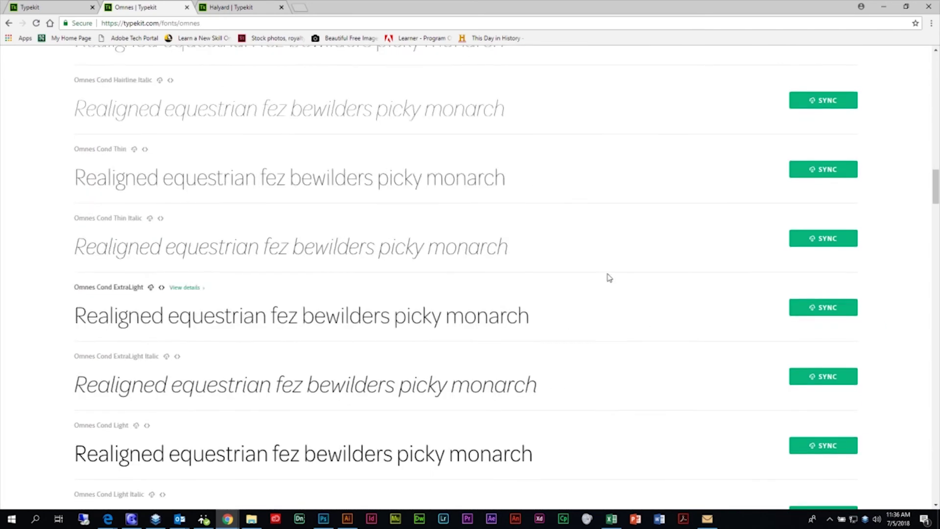
pyautogui.scroll(-20, 610, 278)
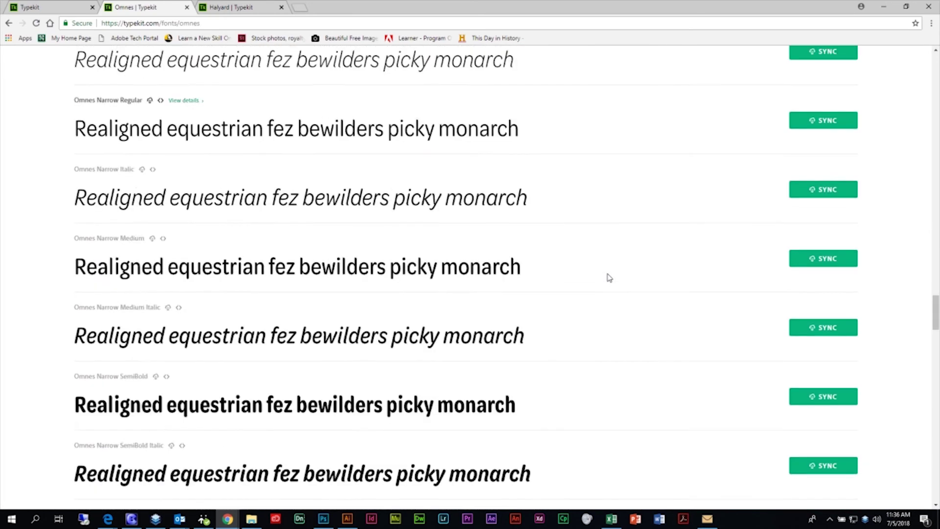
pyautogui.scroll(-15, 609, 278)
pyautogui.scroll(10, 612, 279)
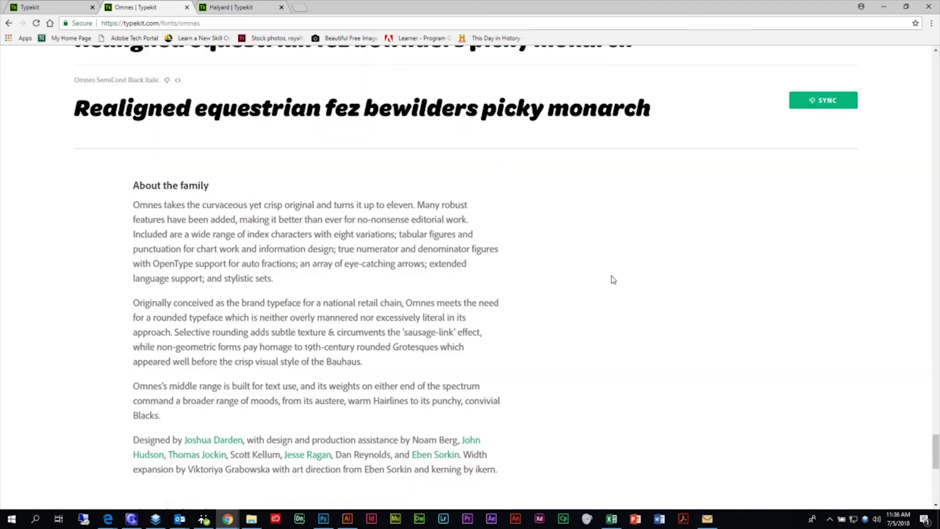
pyautogui.scroll(5, 615, 279)
pyautogui.scroll(-5, 636, 294)
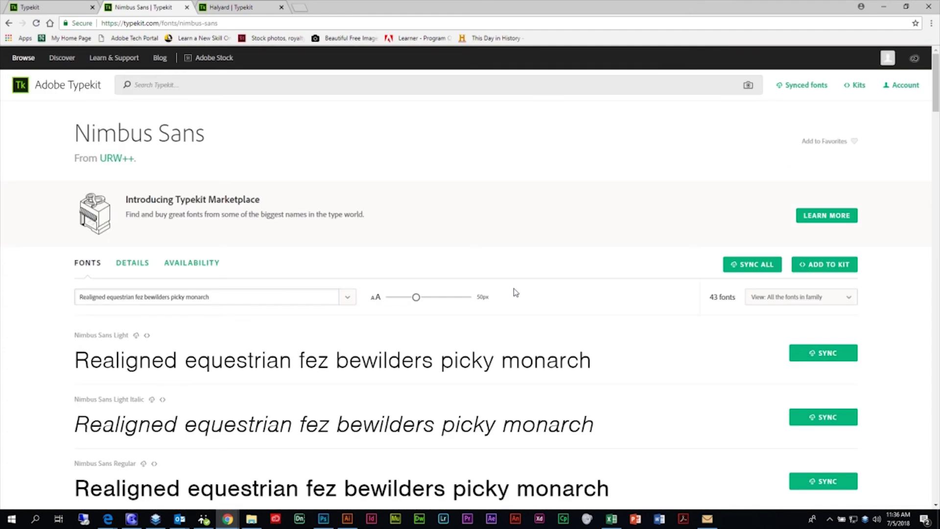
pyautogui.scroll(-3, 772, 266)
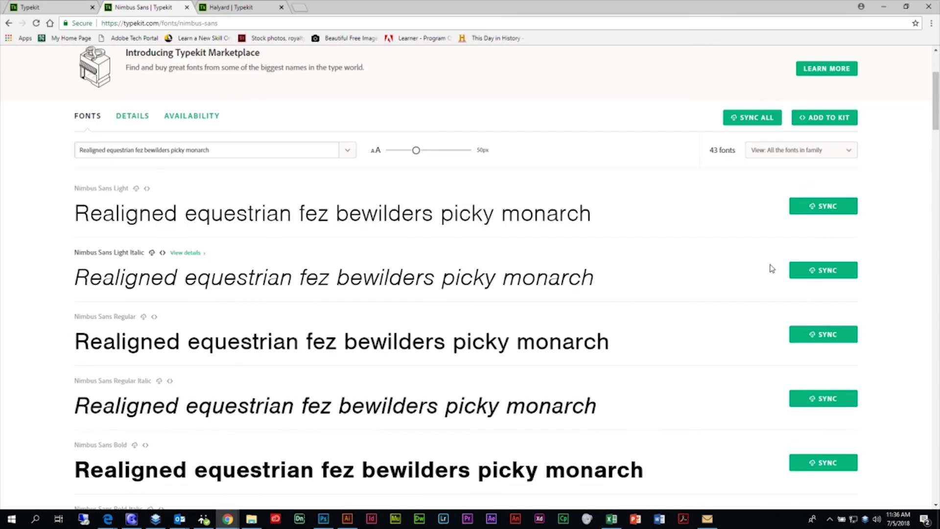
pyautogui.scroll(-4, 698, 270)
pyautogui.scroll(2, 707, 255)
pyautogui.scroll(5, 707, 255)
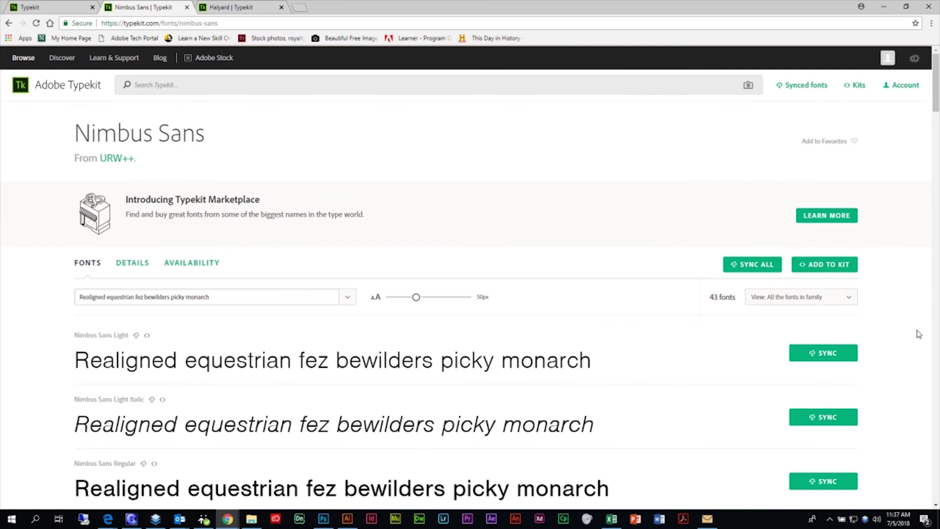
pyautogui.scroll(-2, 696, 318)
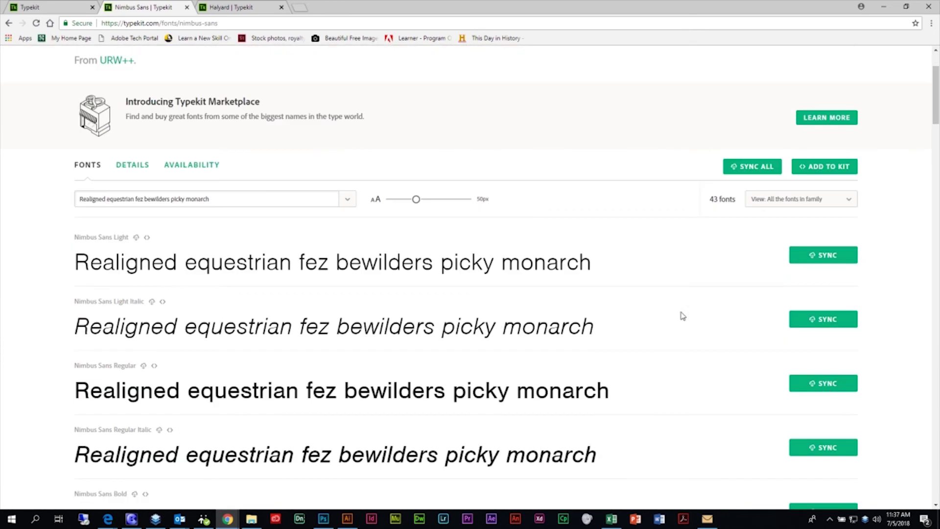
pyautogui.scroll(-9, 758, 352)
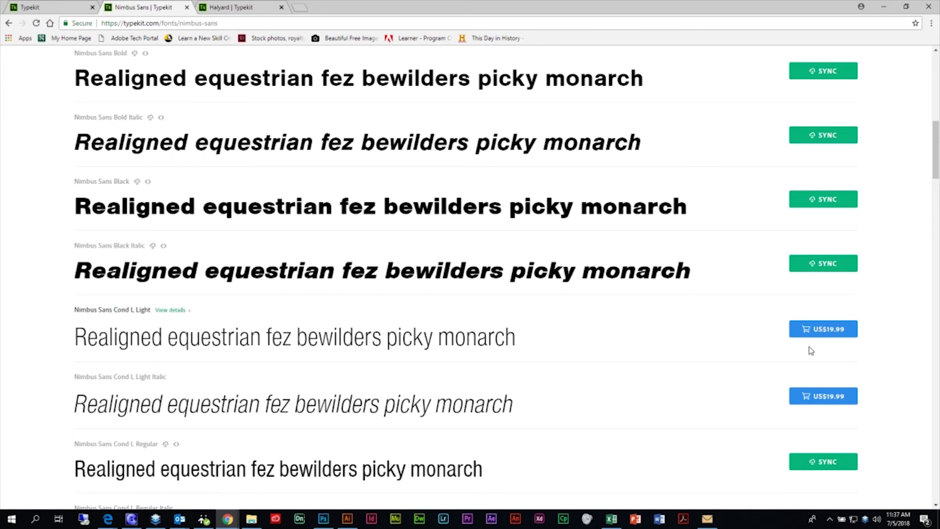
pyautogui.scroll(-3, 768, 227)
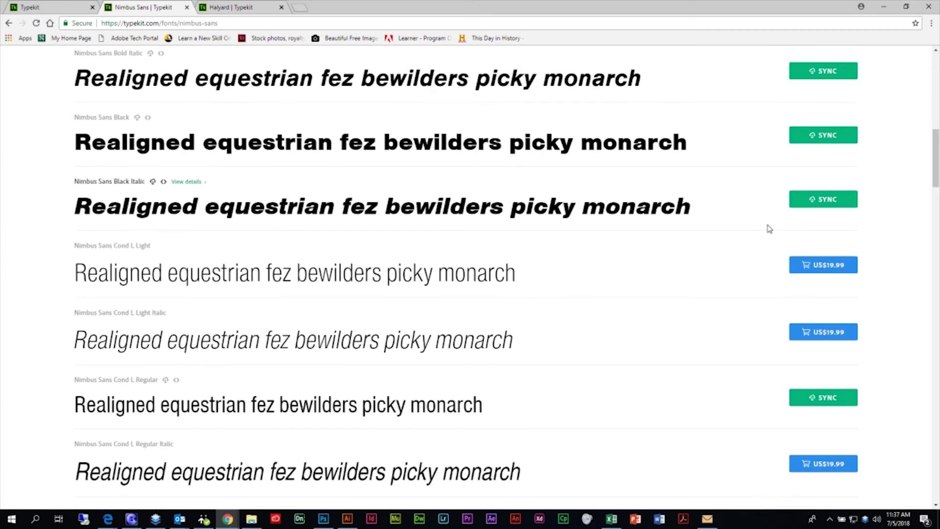
pyautogui.scroll(-12, 694, 239)
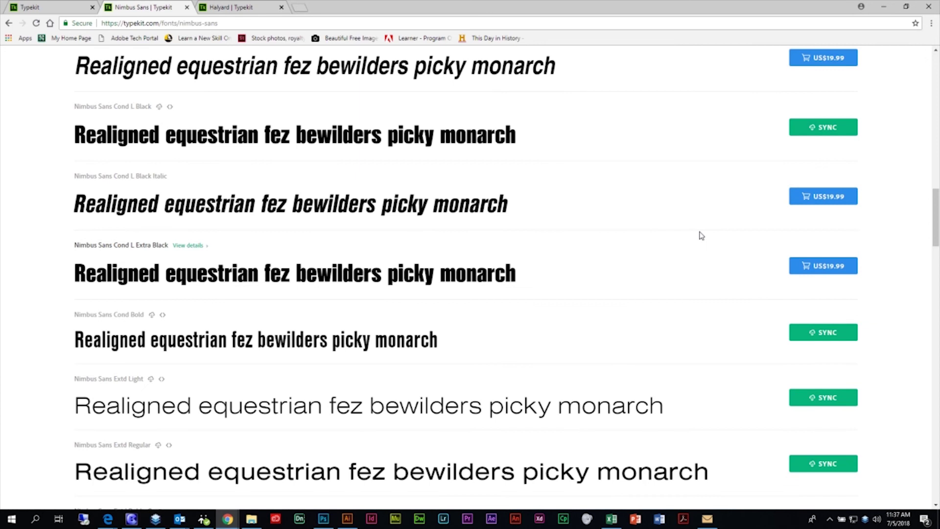
pyautogui.scroll(-15, 768, 253)
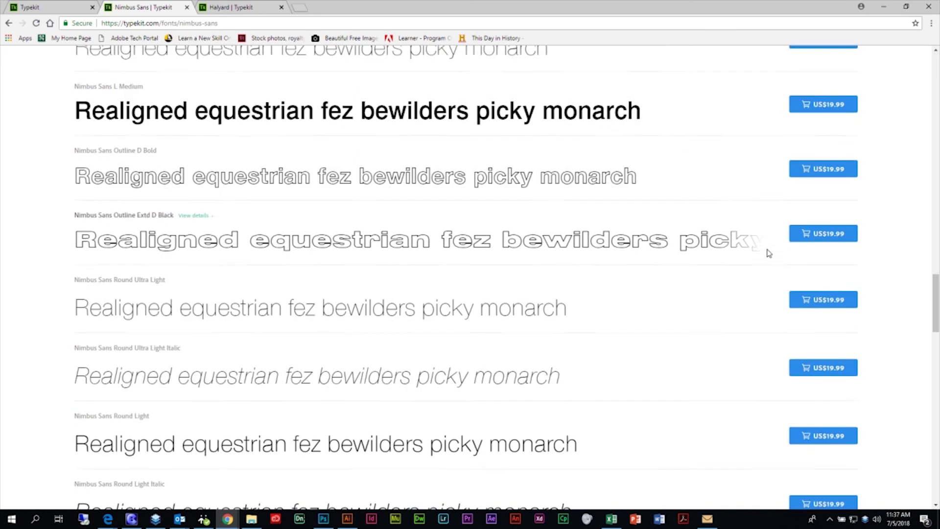
pyautogui.scroll(-5, 769, 253)
pyautogui.scroll(4, 769, 252)
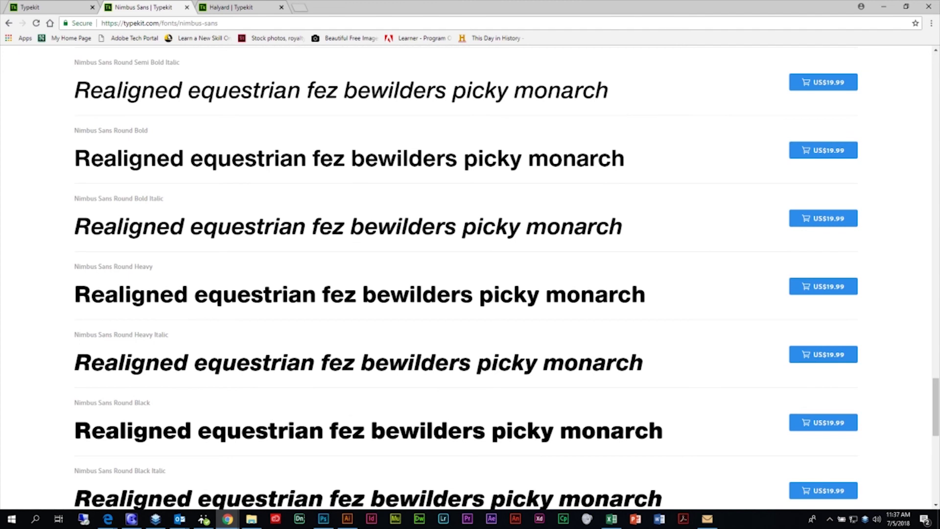
pyautogui.moveTo(935, 407); pyautogui.dragTo(928, 85)
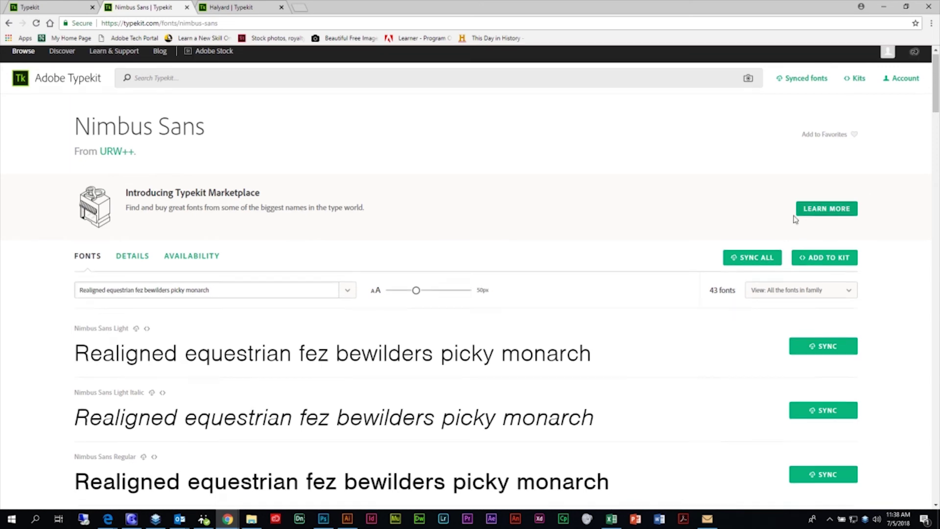
# Sync the Bold and Black styles of Nimbus Sans, leaving the other styles unsynced.
pyautogui.scroll(-4, 866, 206)
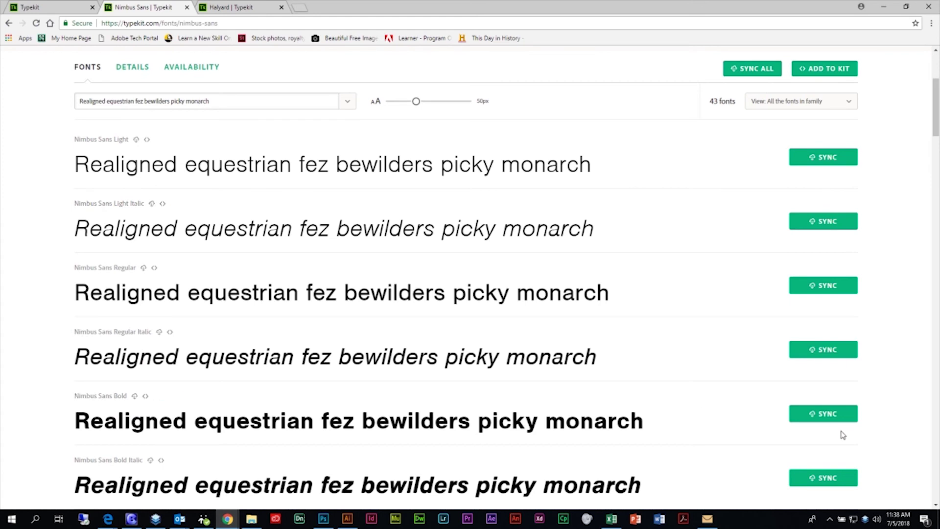
pyautogui.click(817, 416)
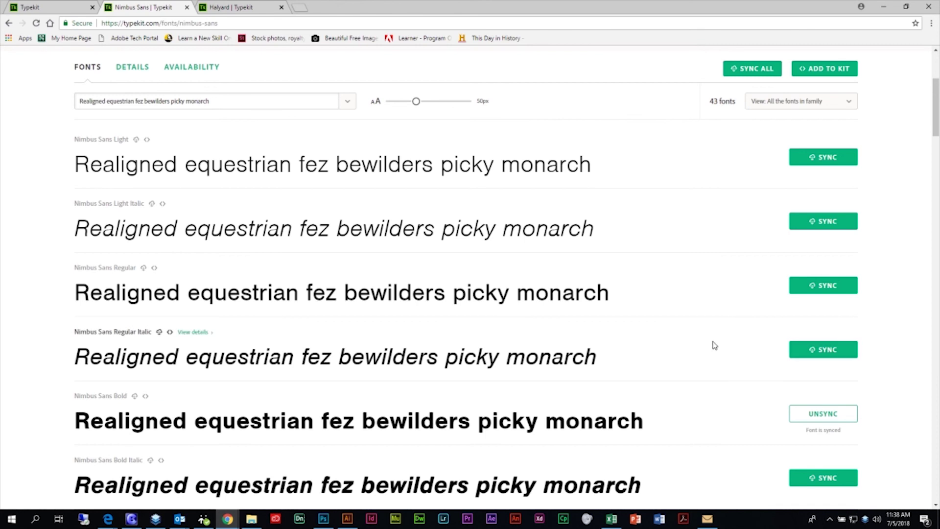
pyautogui.scroll(-5, 713, 343)
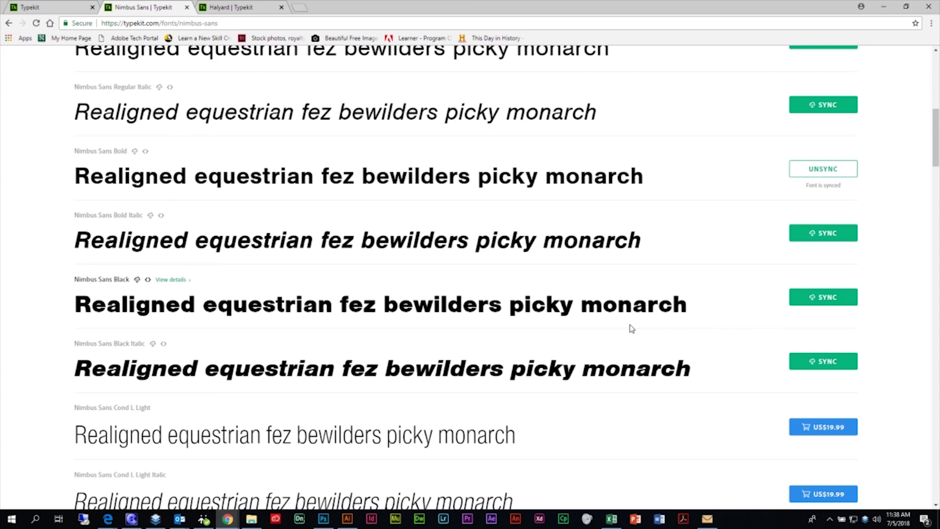
pyautogui.click(813, 300)
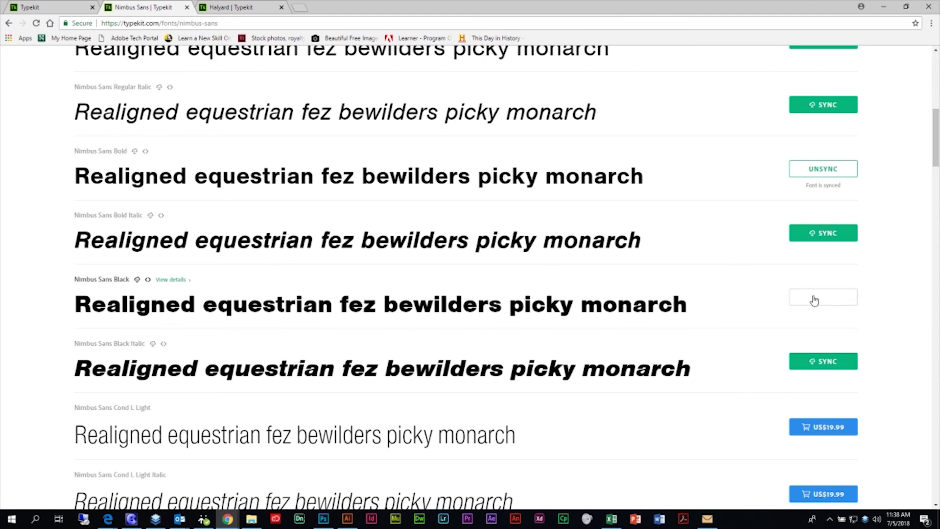
# In Illustrator, select all the lorem ipsum text and set it to Nimbus Sans Black.
pyautogui.click(346, 518)
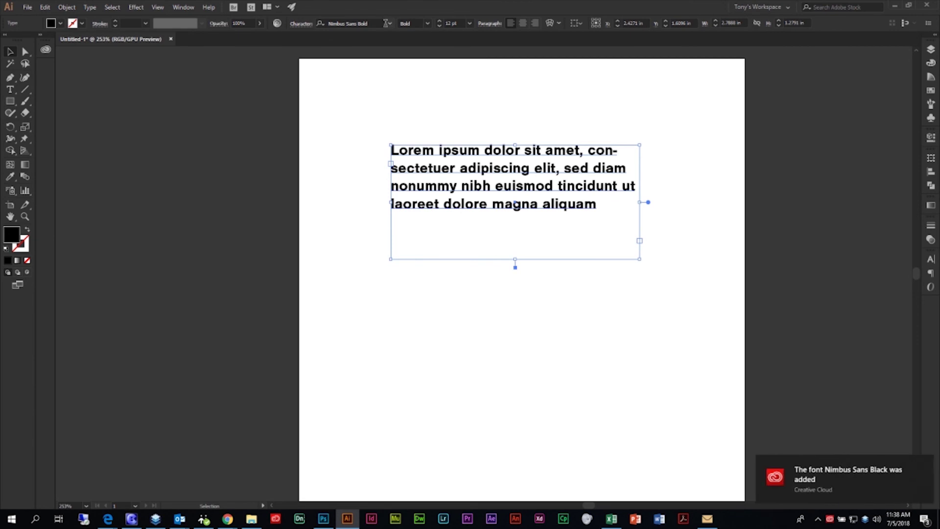
pyautogui.doubleClick(605, 209)
pyautogui.hotkey('ctrl', 'a')
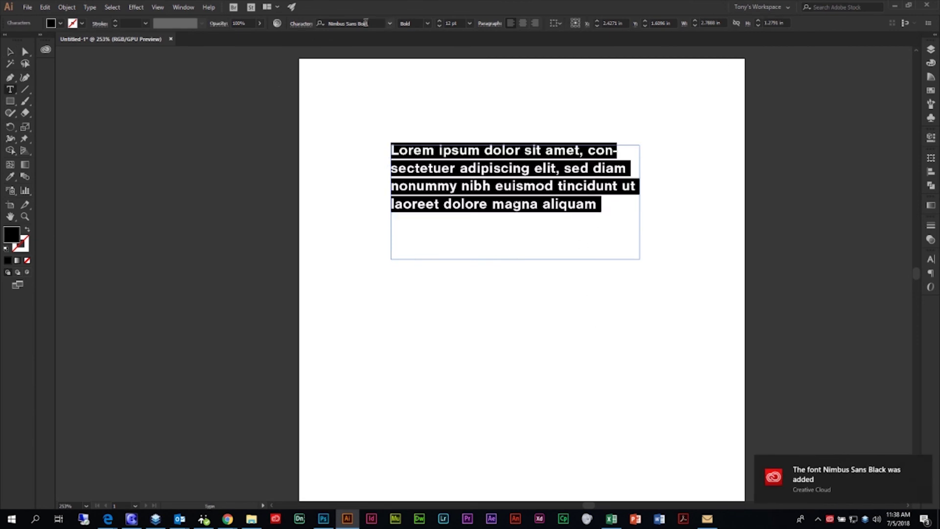
pyautogui.click(389, 23)
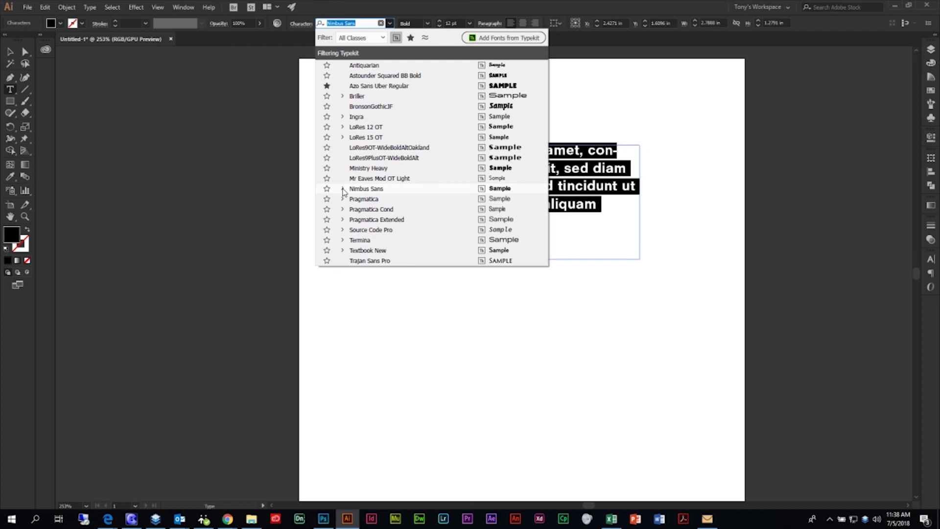
pyautogui.click(342, 189)
pyautogui.click(367, 211)
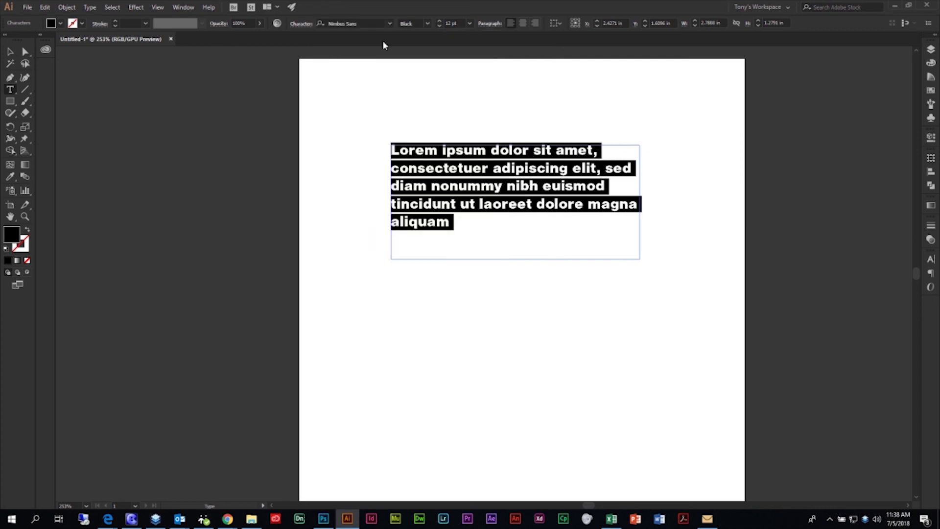
# Toggle the font list's Typekit filter, ending with only Typekit fonts shown.
pyautogui.click(389, 24)
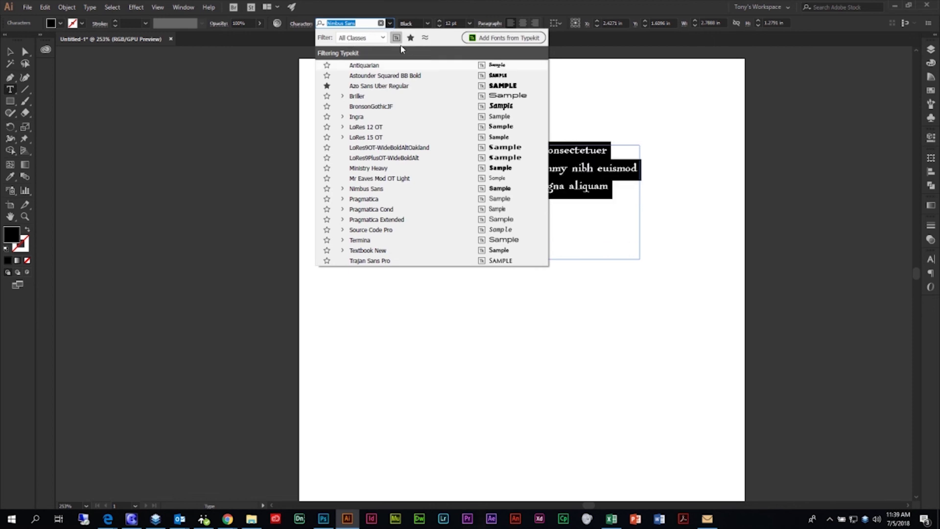
pyautogui.click(398, 38)
pyautogui.click(397, 38)
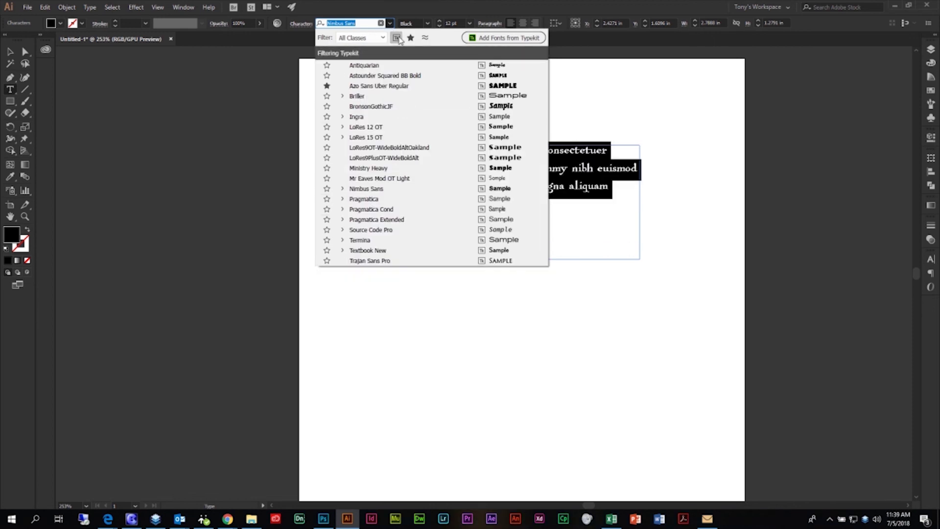
pyautogui.click(397, 39)
pyautogui.scroll(-5, 435, 177)
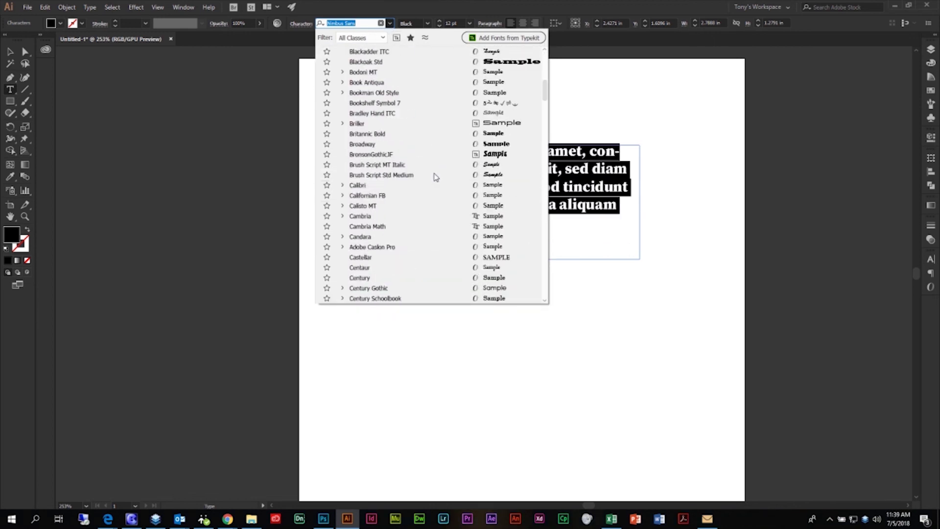
pyautogui.scroll(5, 435, 177)
pyautogui.click(396, 39)
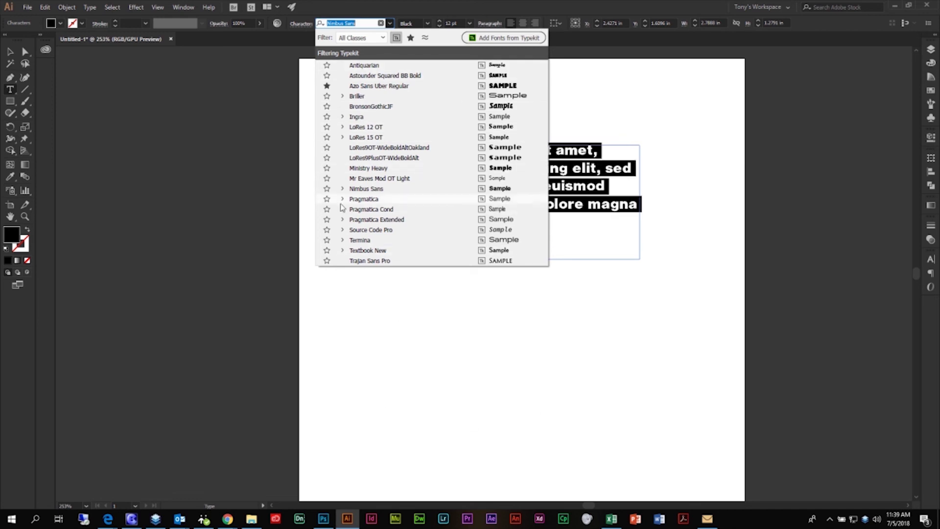
# Close the font list with Escape, leaving the text committed in Nimbus Sans Black 12 pt.
pyautogui.press('Escape')
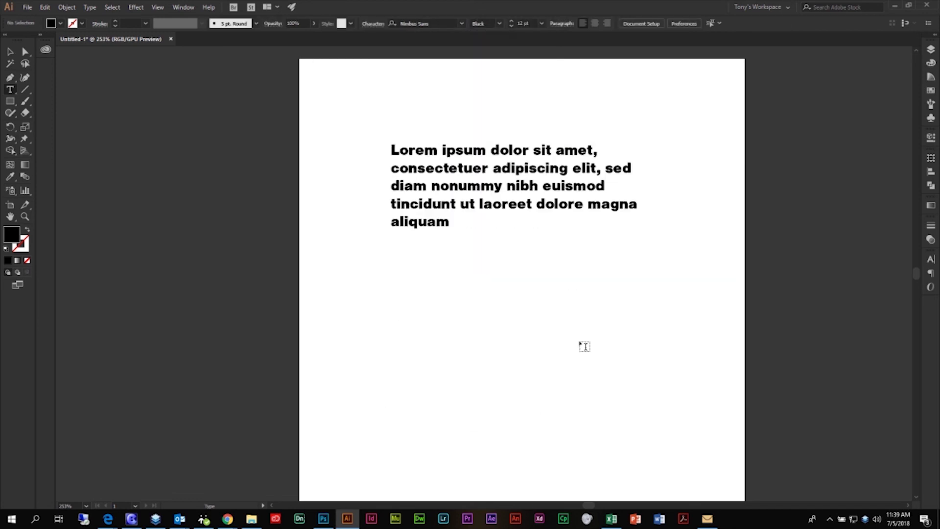